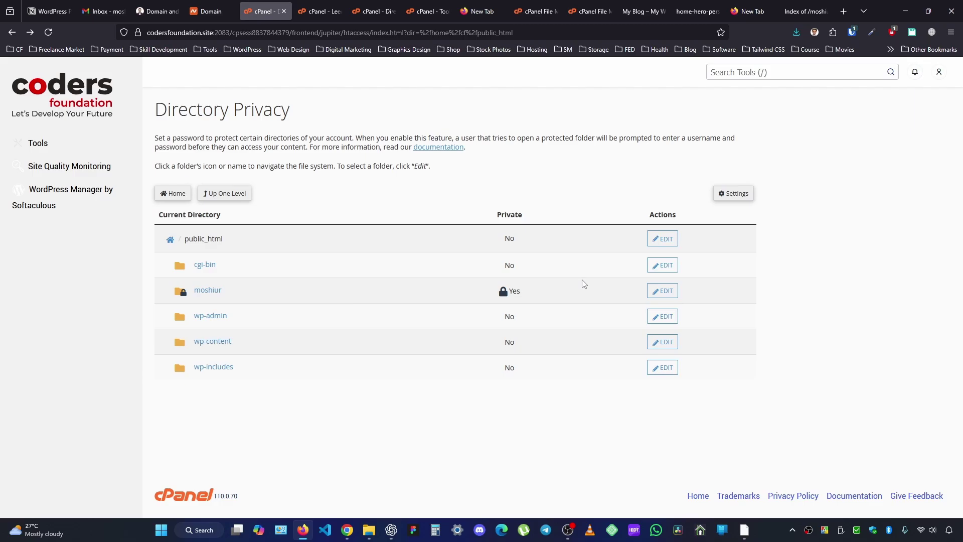
Open the privacy settings of the password-protected folder in public_html and check its authorized users
click(664, 292)
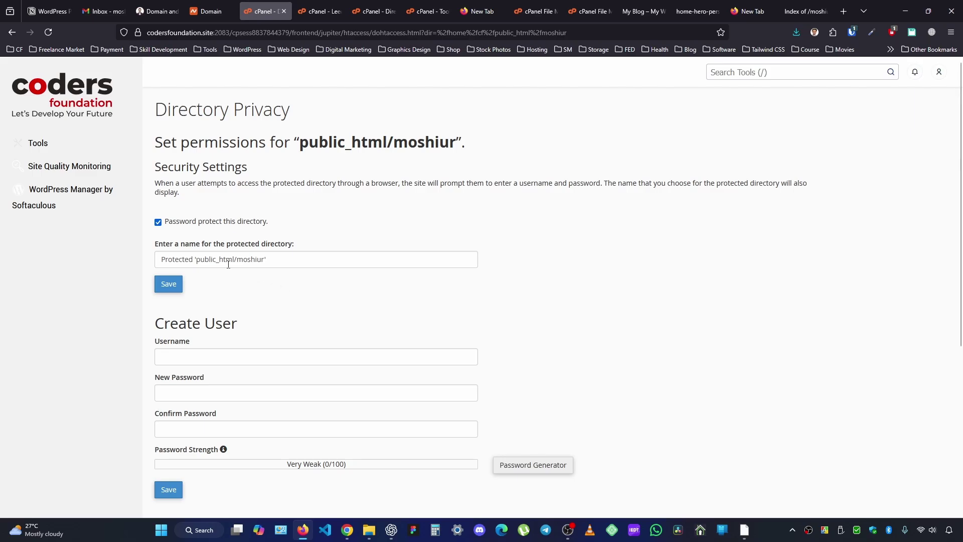
scroll(241, 263, down, 3)
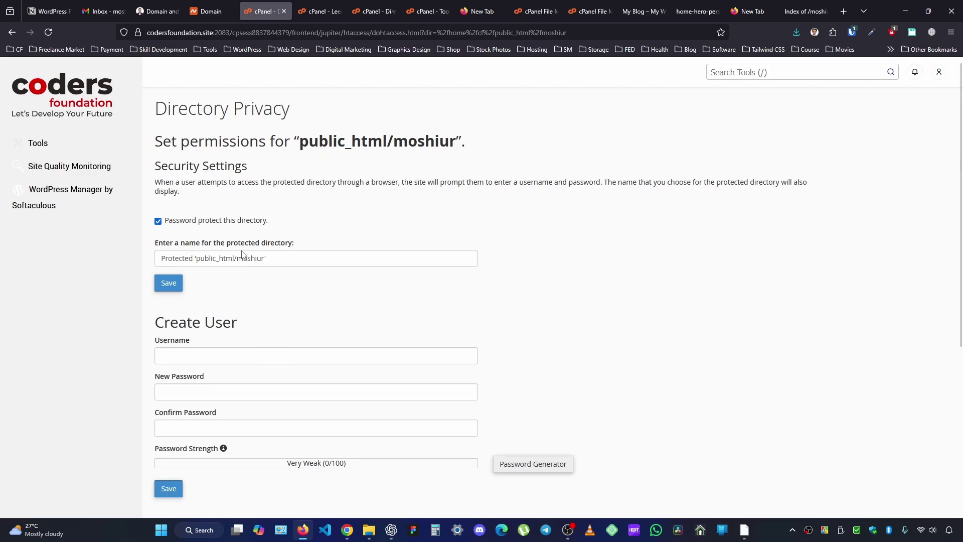
scroll(242, 264, down, 2)
click(193, 323)
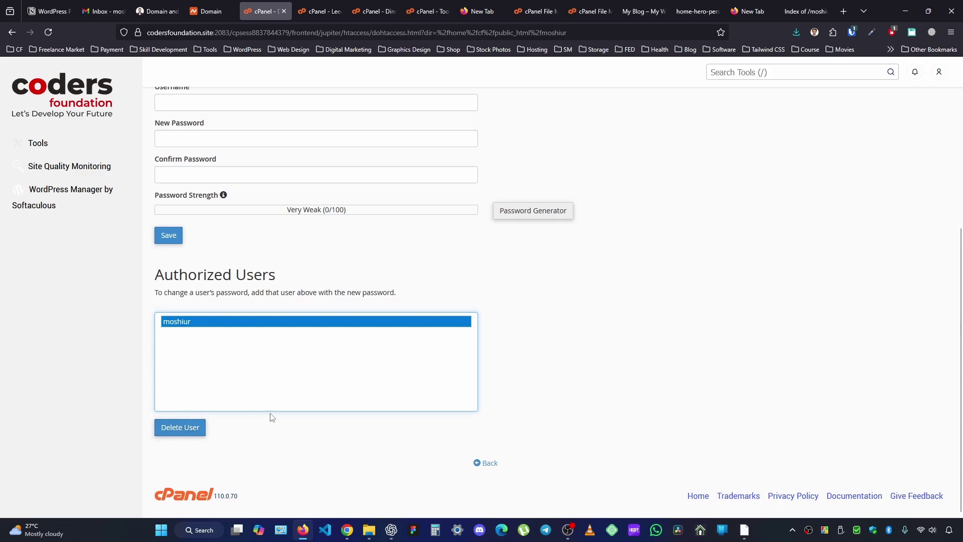
Create a second authorized user for the protected directory, giving a new username and a generated password, and save it
scroll(303, 391, up, 2)
click(175, 207)
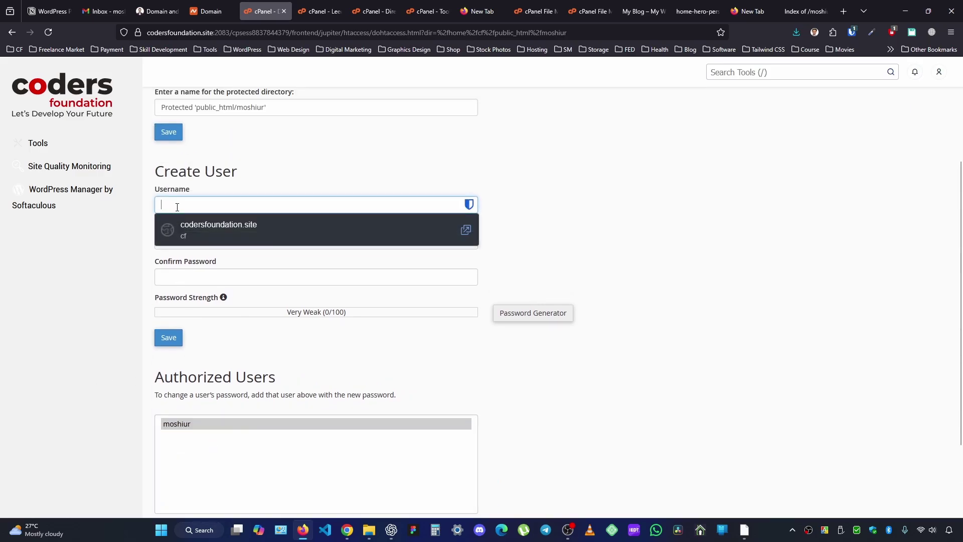
click(139, 242)
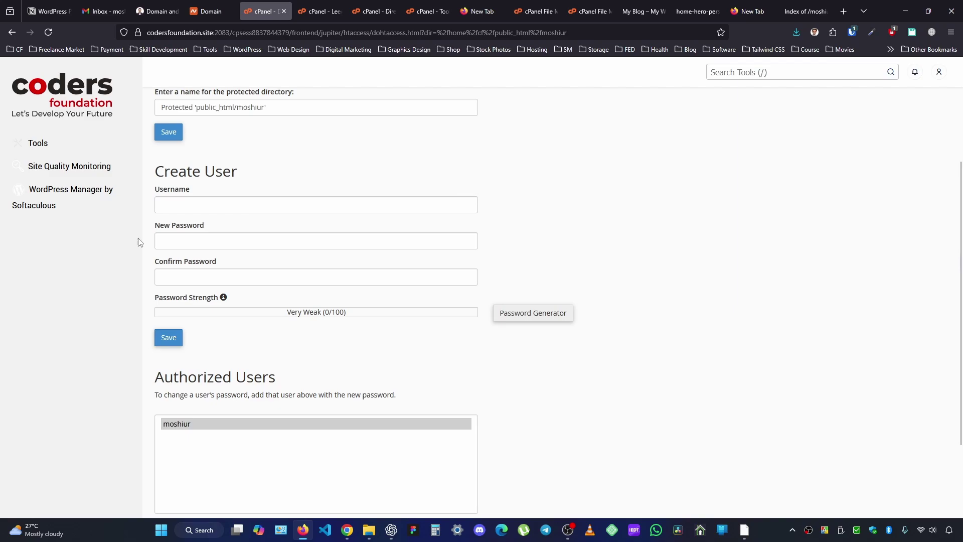
click(179, 203)
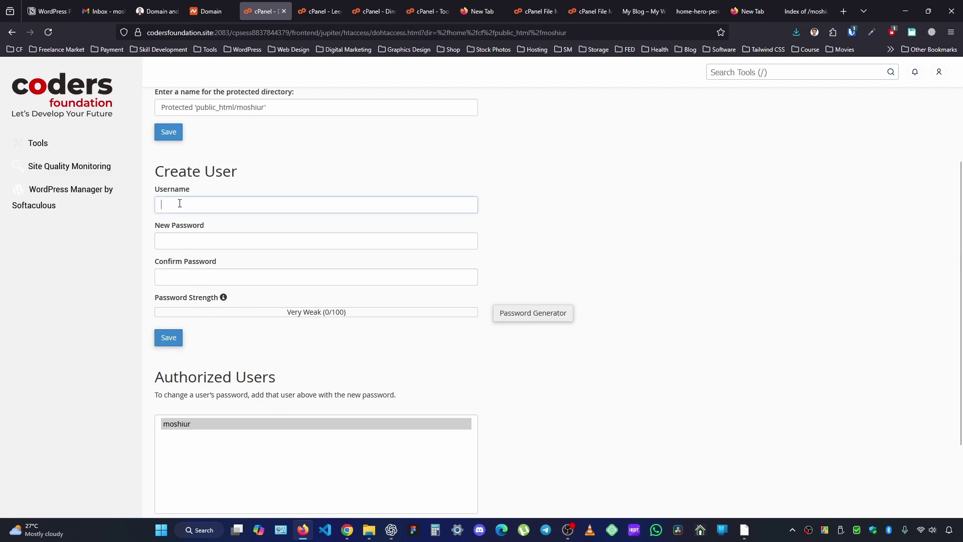
text(munna)
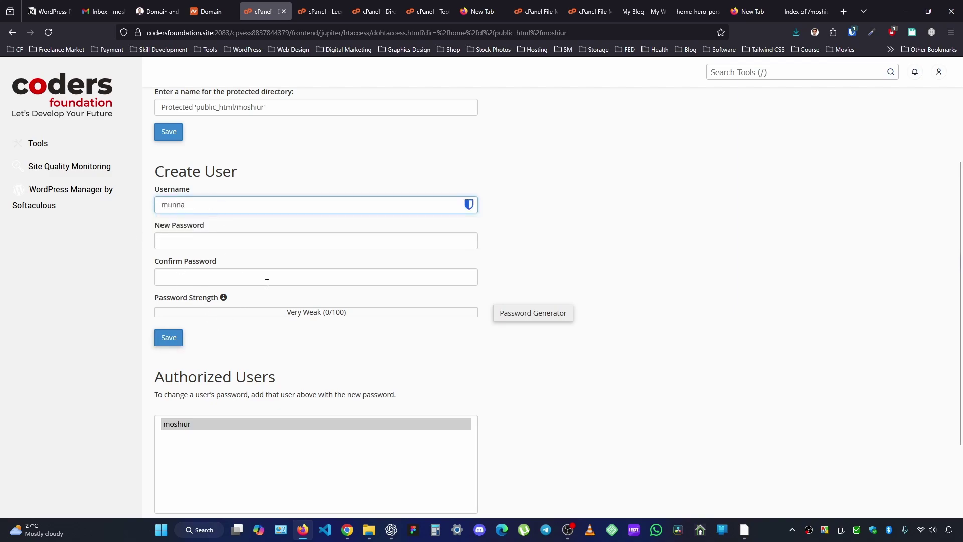
click(540, 313)
click(457, 310)
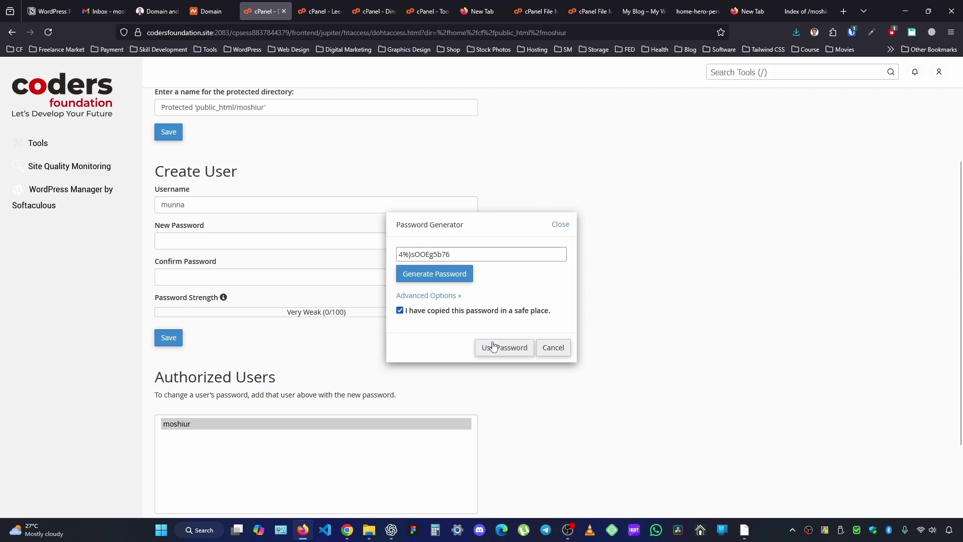
click(493, 347)
scroll(339, 329, down, 1)
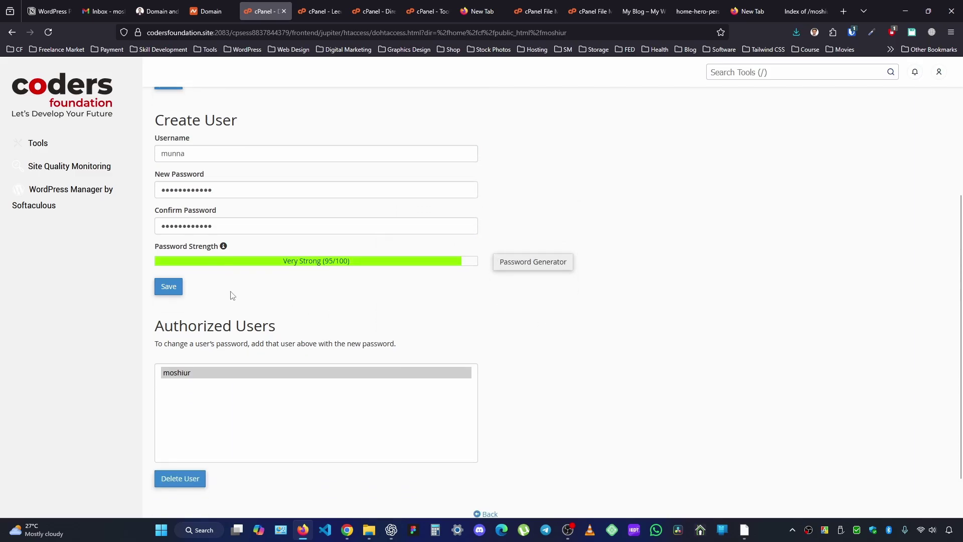
click(170, 290)
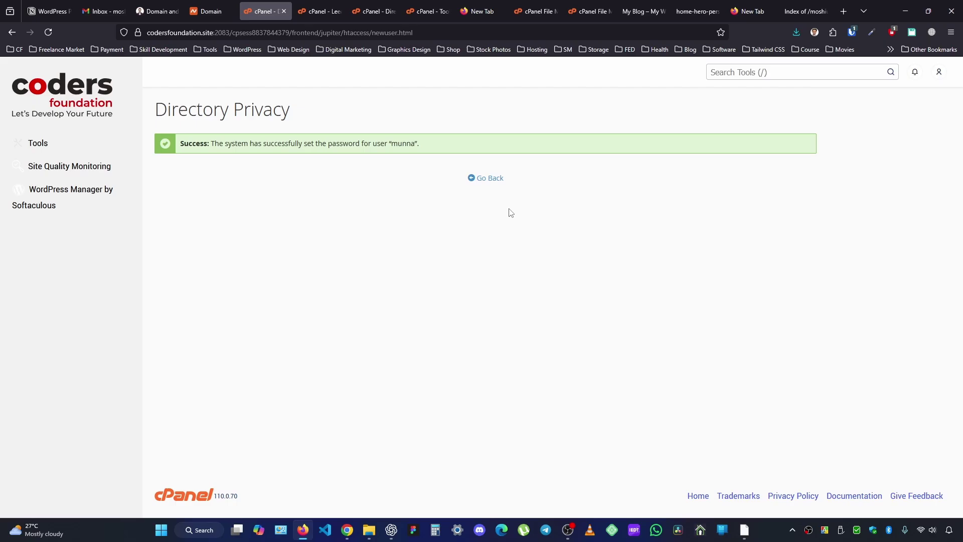
Return to the directory's permissions and delete the newly added authorized user
click(489, 178)
scroll(369, 305, down, 5)
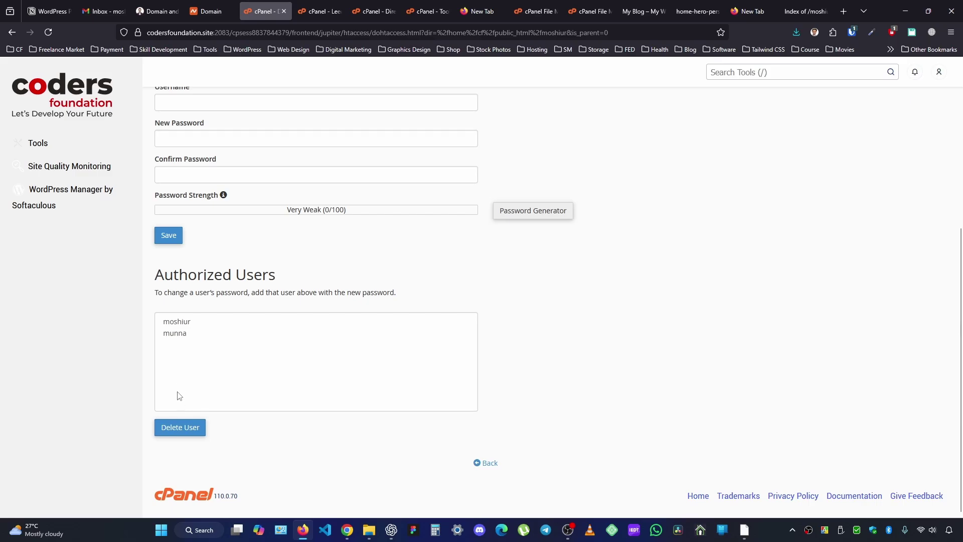
scroll(224, 390, up, 5)
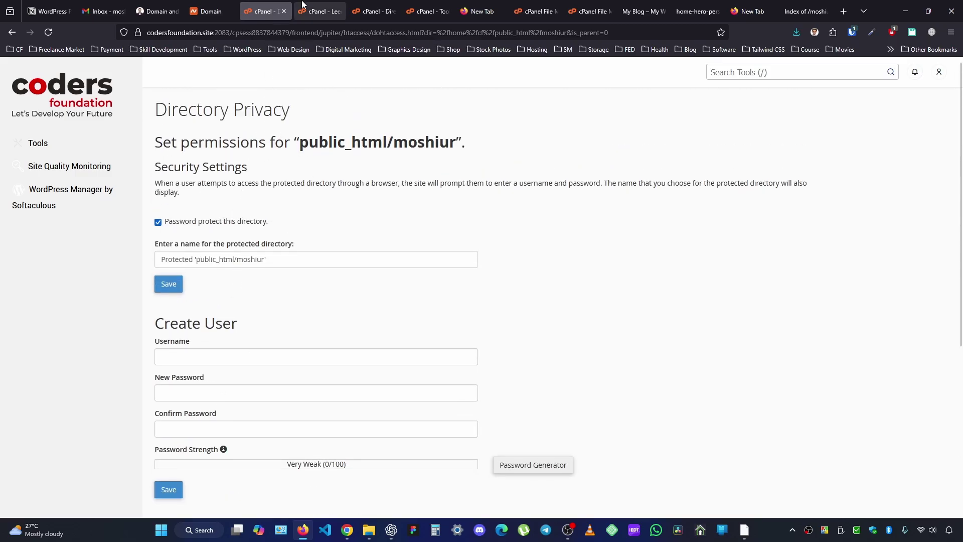
scroll(502, 349, down, 5)
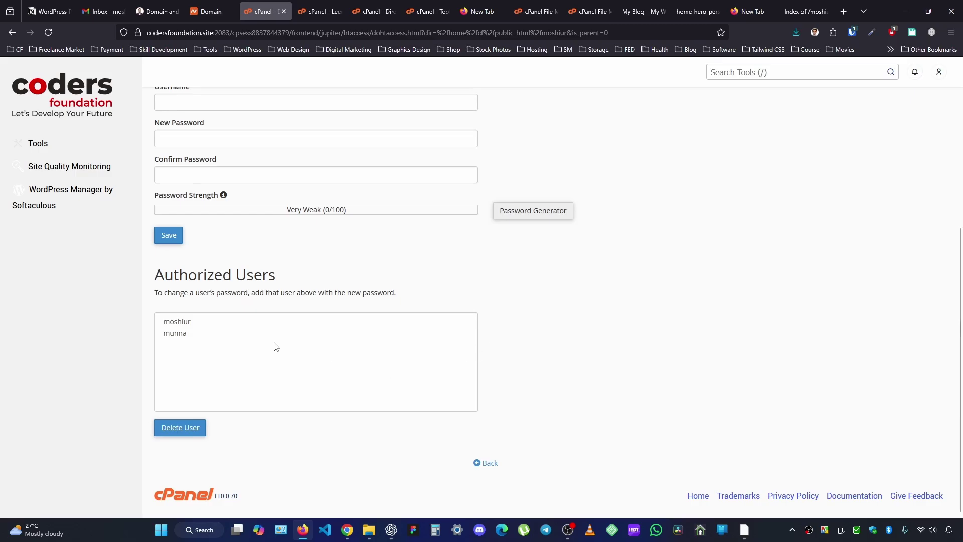
click(180, 333)
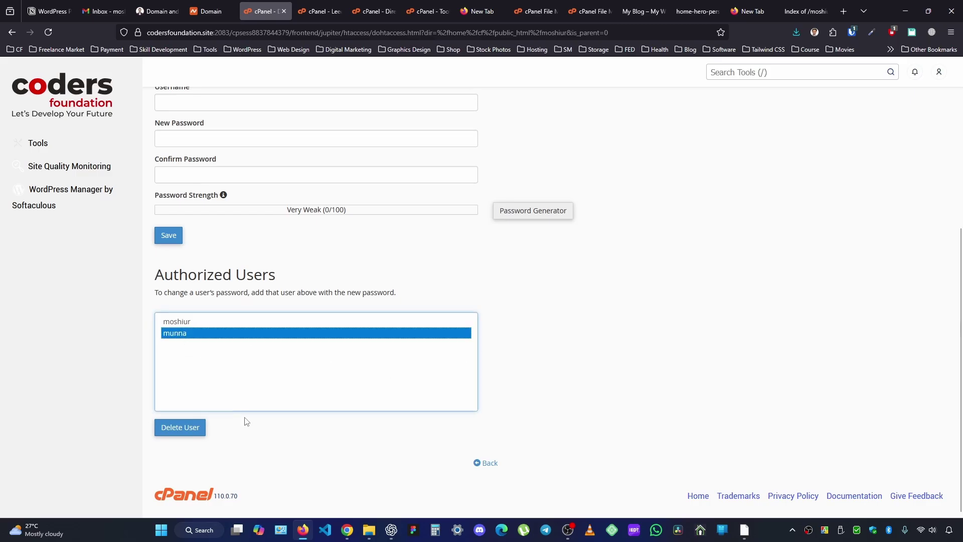
click(186, 435)
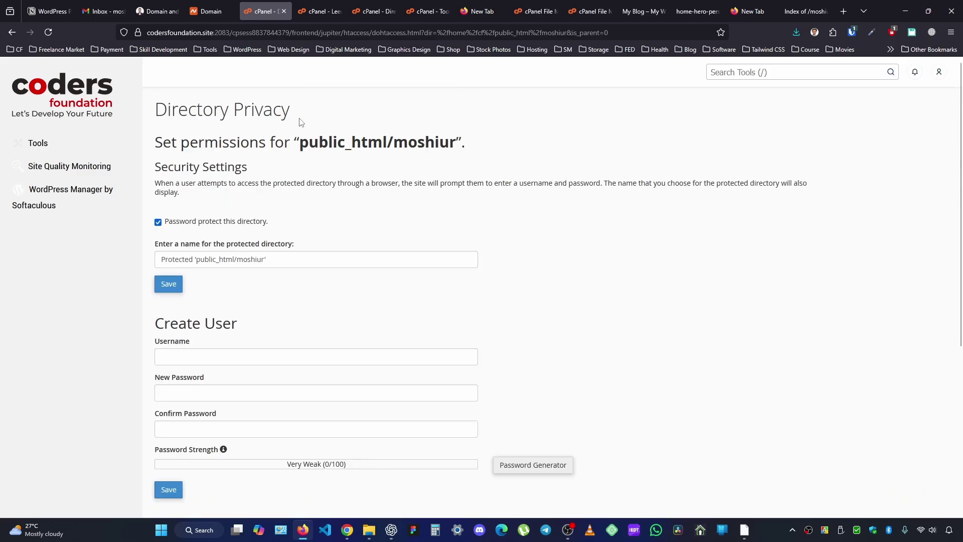
Switch to the Leech Protection page and review its setup options for the protected folder
click(339, 5)
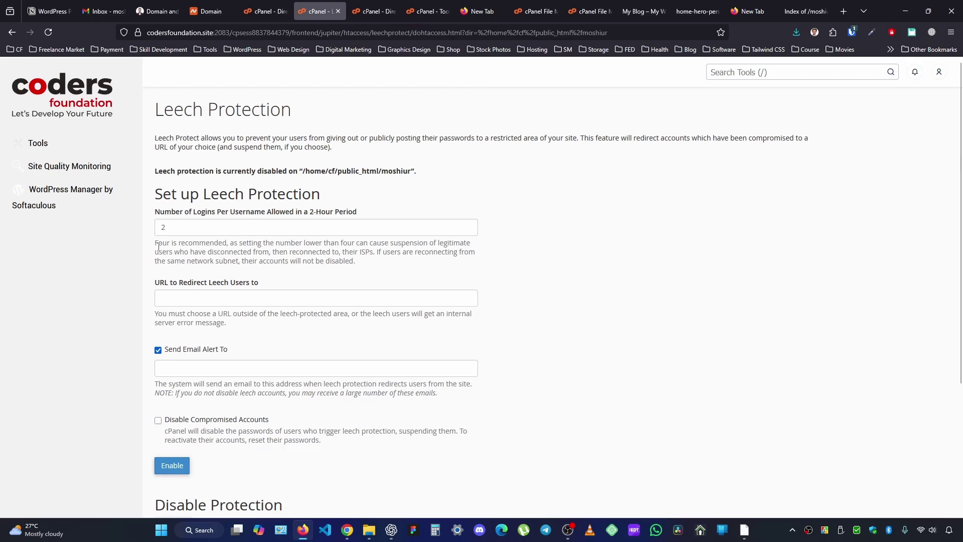
scroll(159, 245, down, 4)
scroll(215, 247, up, 3)
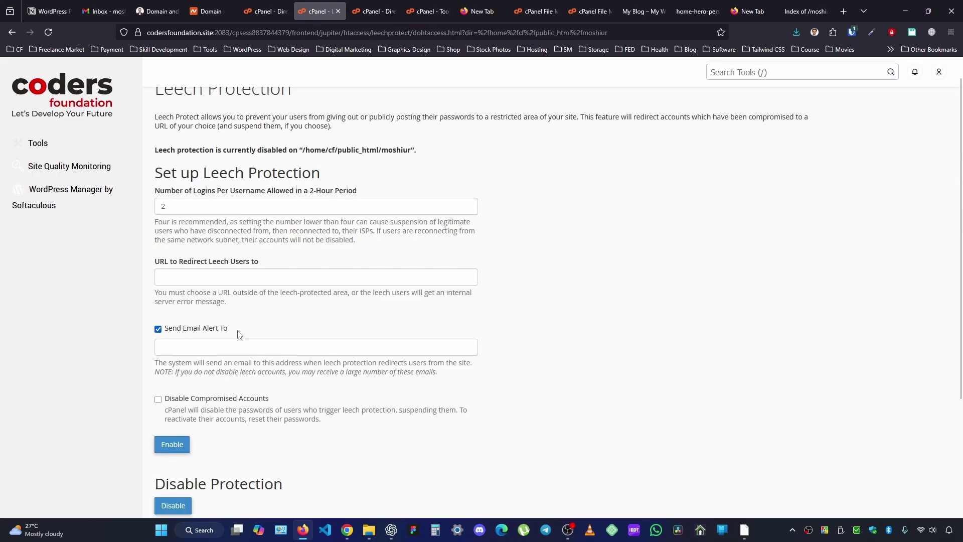
scroll(233, 251, up, 1)
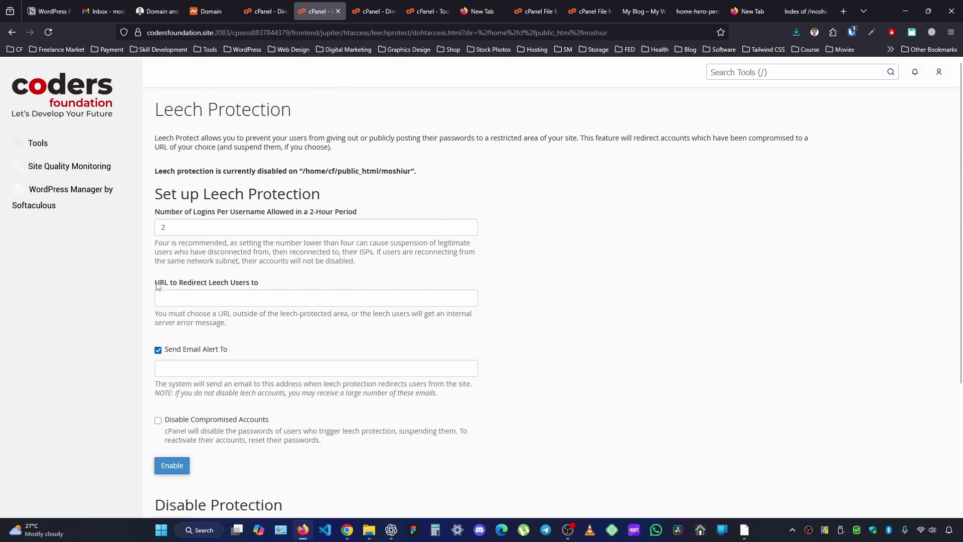
drag(157, 286, 267, 287)
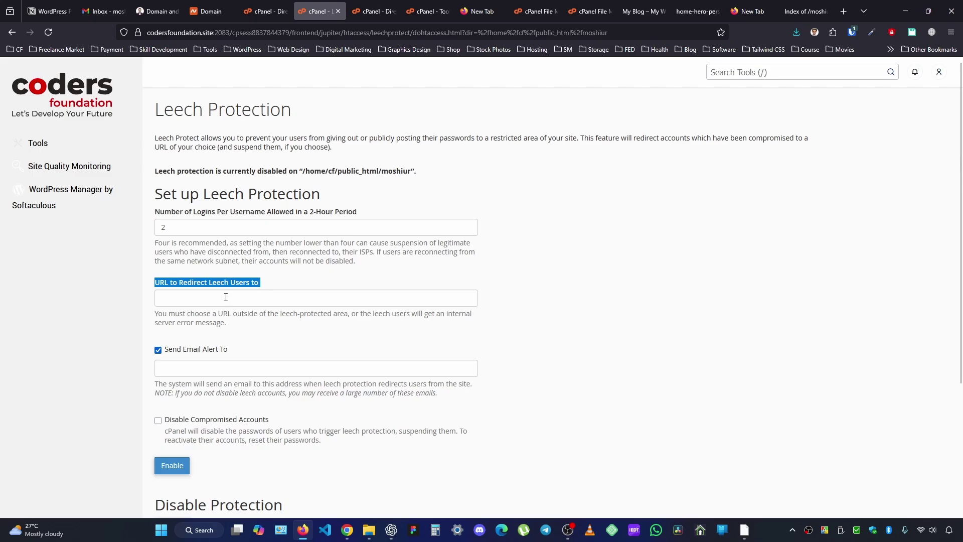
click(172, 298)
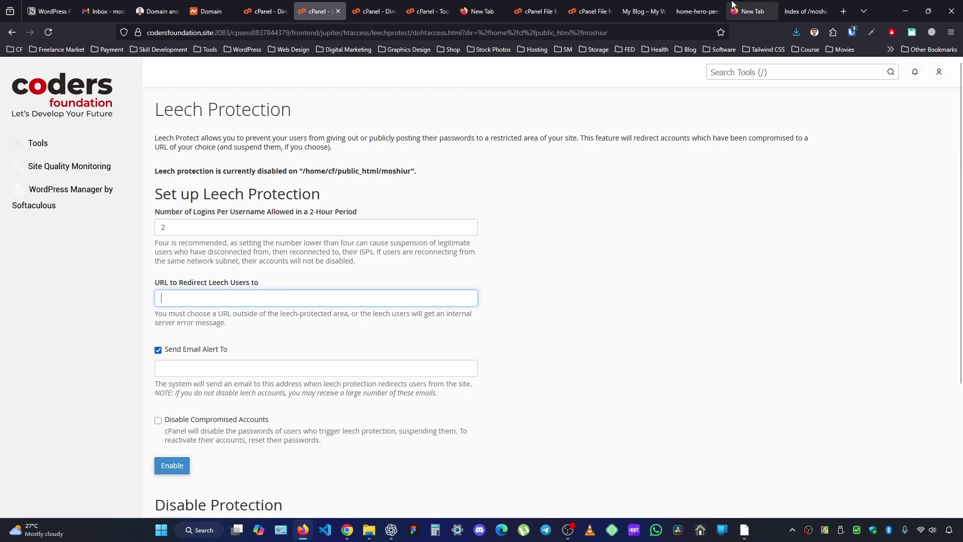
click(644, 11)
scroll(475, 222, up, 1)
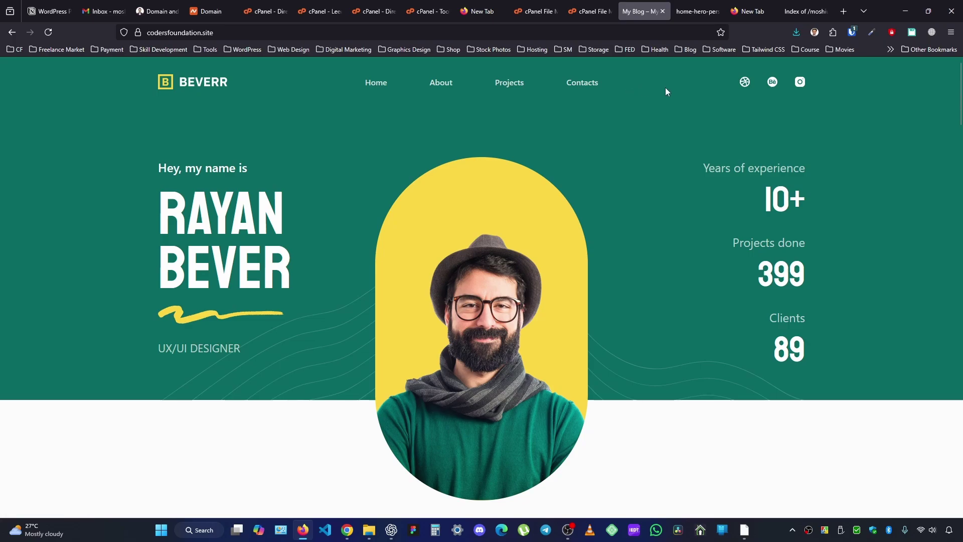
click(447, 82)
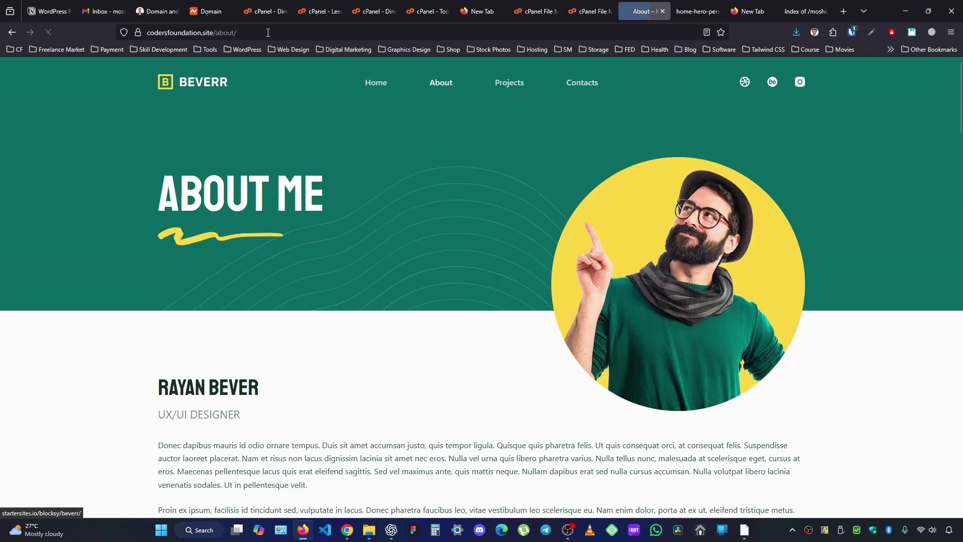
click(269, 32)
key(ctrl+c)
click(320, 11)
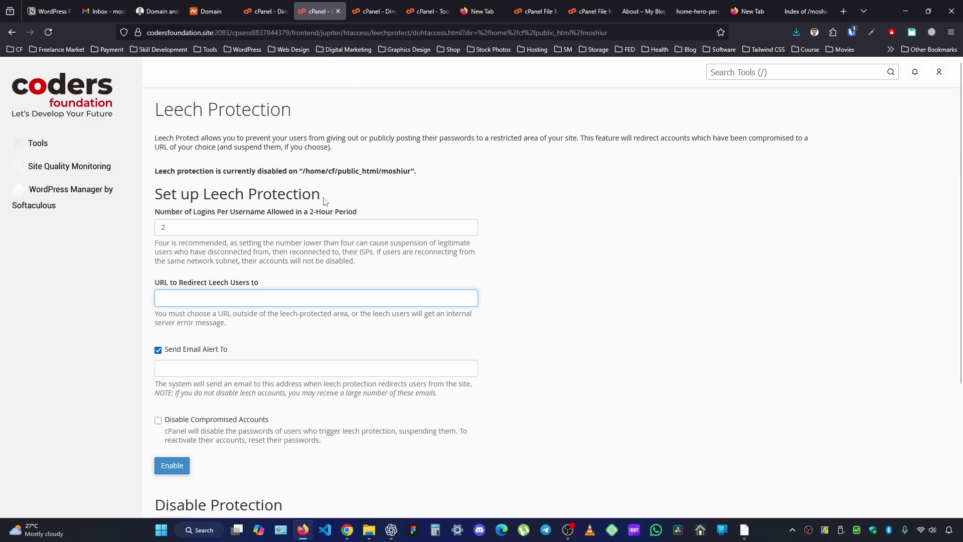
key(ctrl+v)
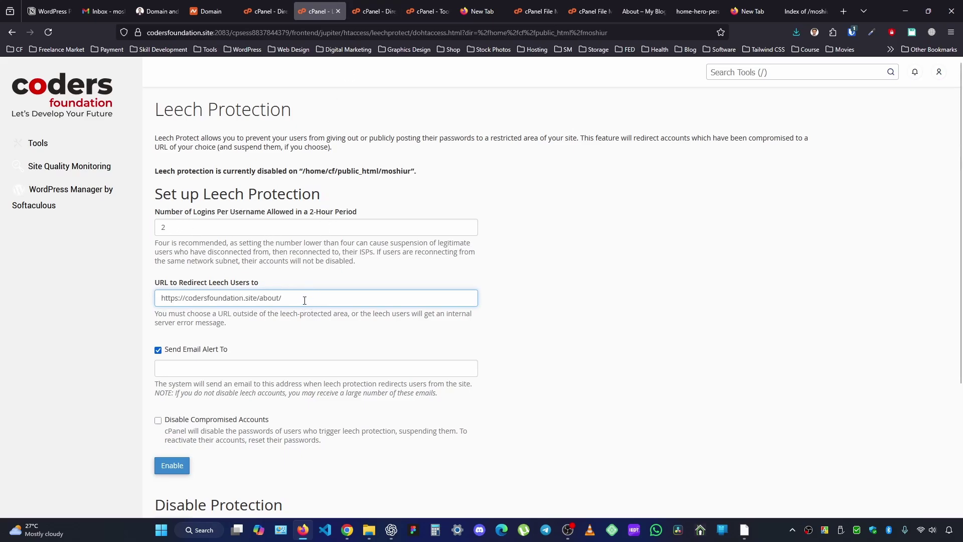
drag(305, 300, 12, 292)
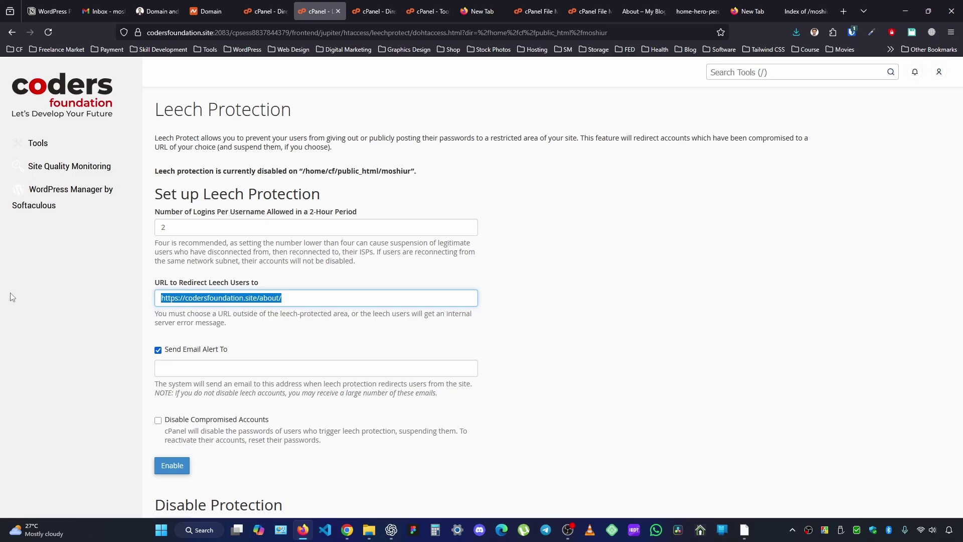
Check the Module 5: Security Tools topics in the Notion course outline
click(263, 4)
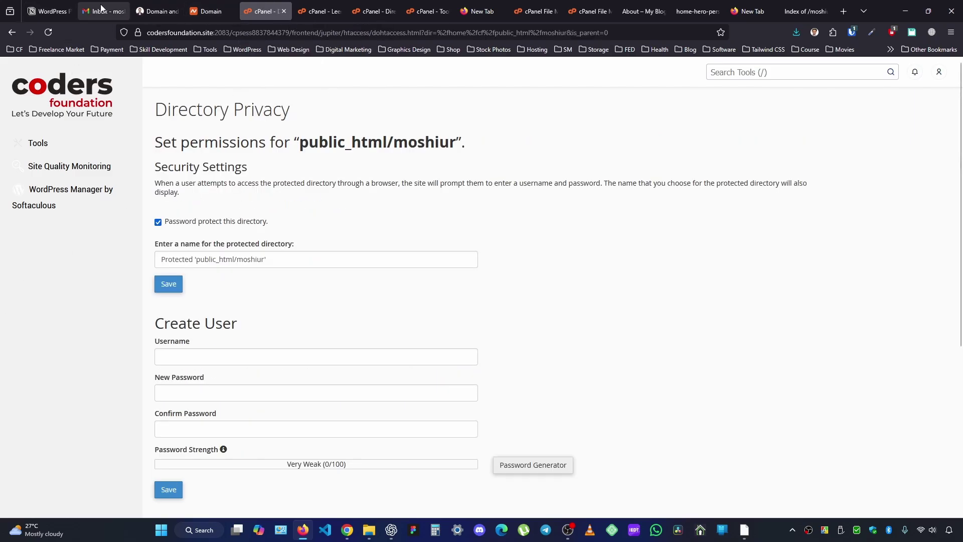
click(59, 8)
click(380, 6)
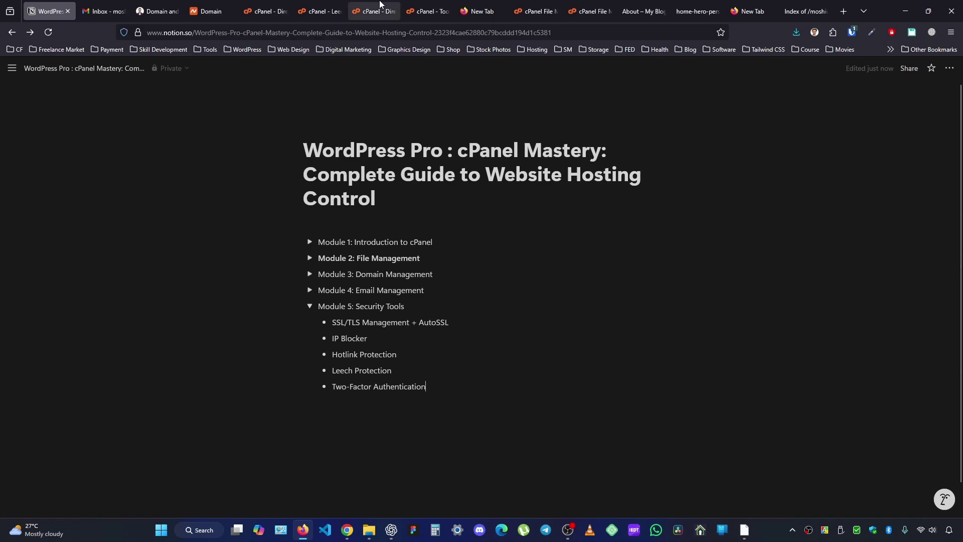
Open Two-Factor Authentication from cPanel's Security tools and start its setup
click(424, 6)
scroll(216, 276, up, 2)
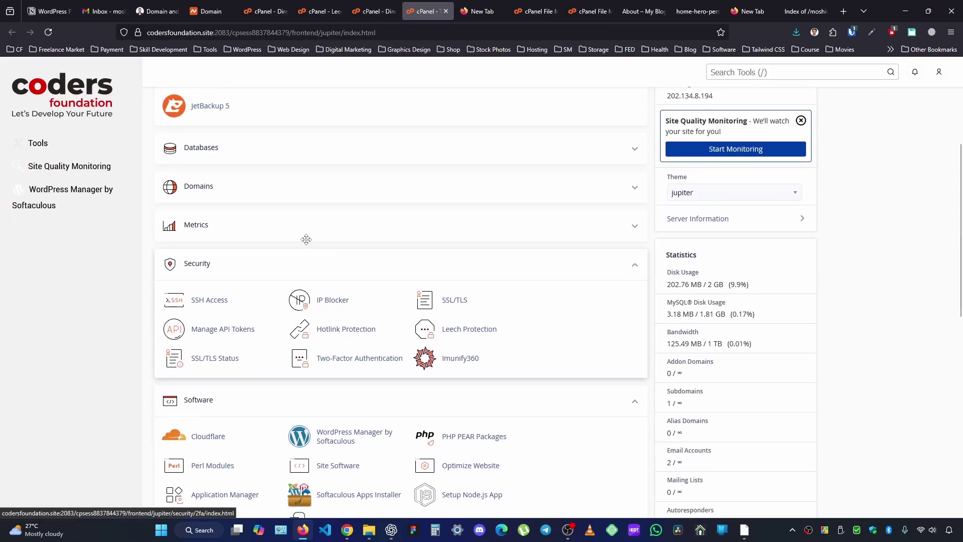
scroll(301, 361, down, 1)
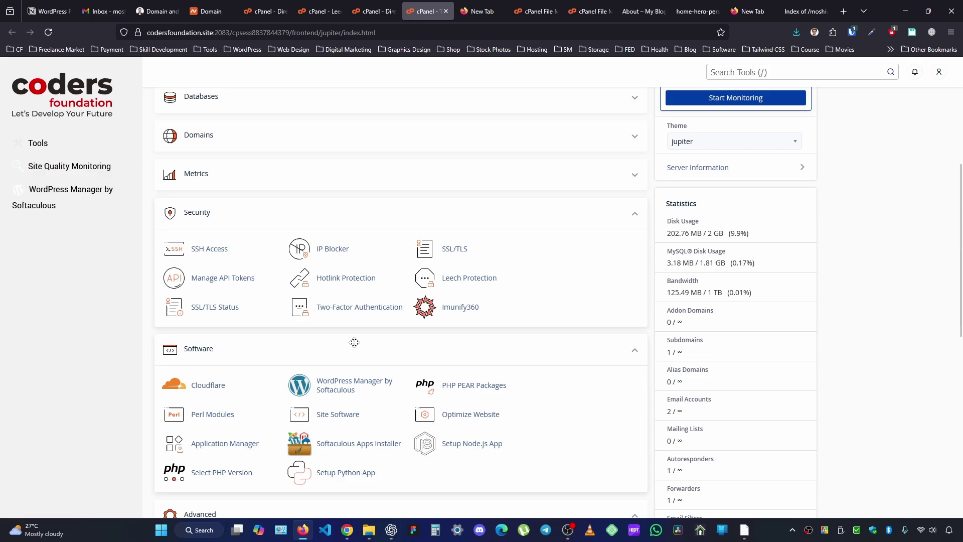
click(350, 307)
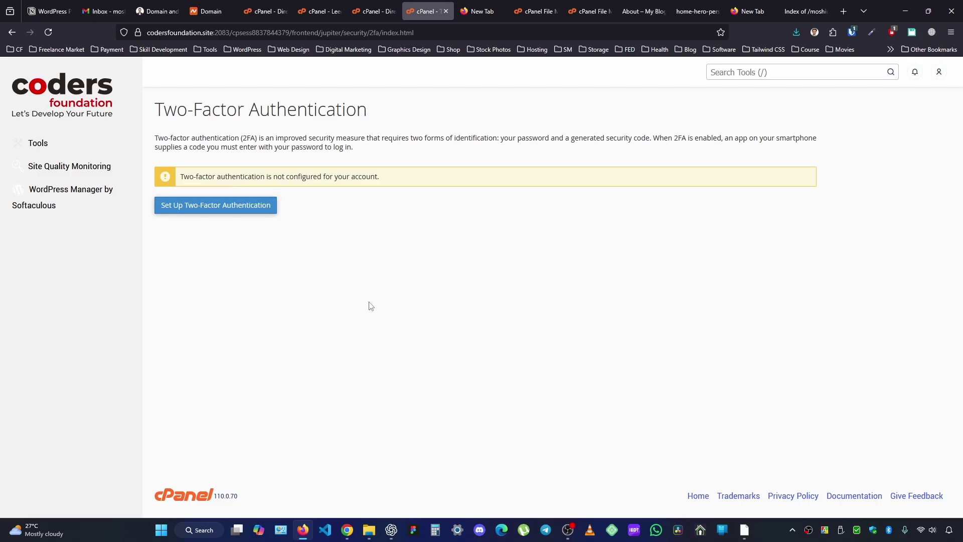
click(204, 213)
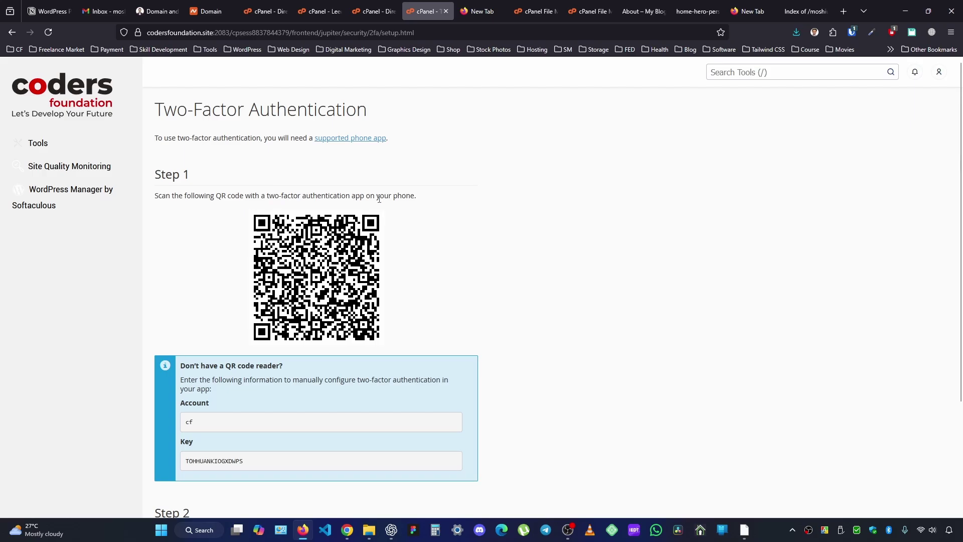
drag(354, 197, 362, 198)
click(379, 208)
Open the supported phone app documentation in a new tab and examine the suggested 2FA smartphone apps and setup steps
right_click(354, 144)
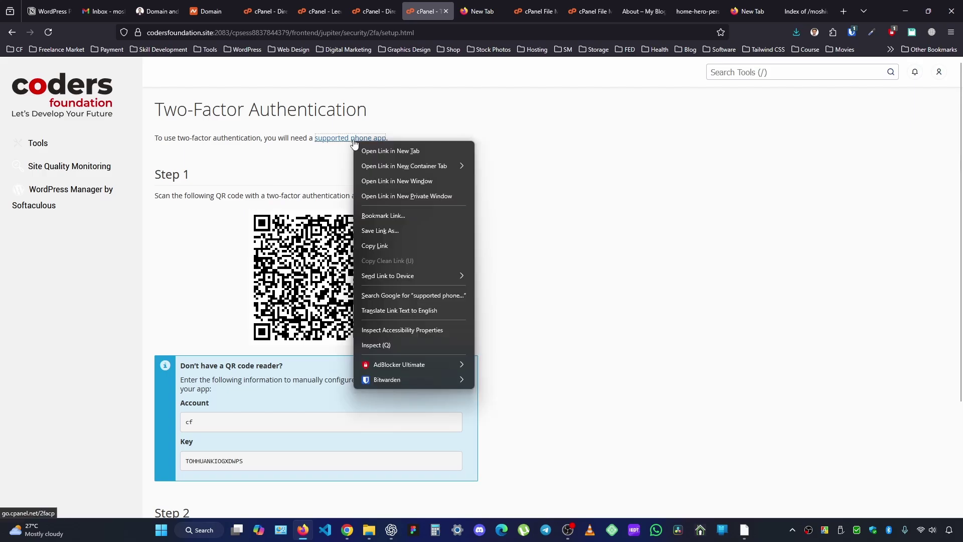
click(368, 152)
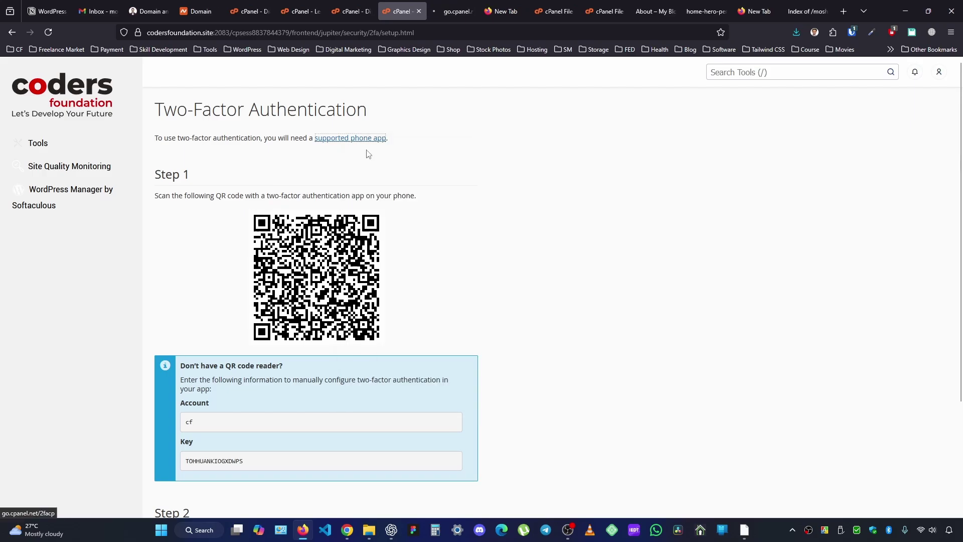
click(448, 20)
scroll(577, 293, down, 1)
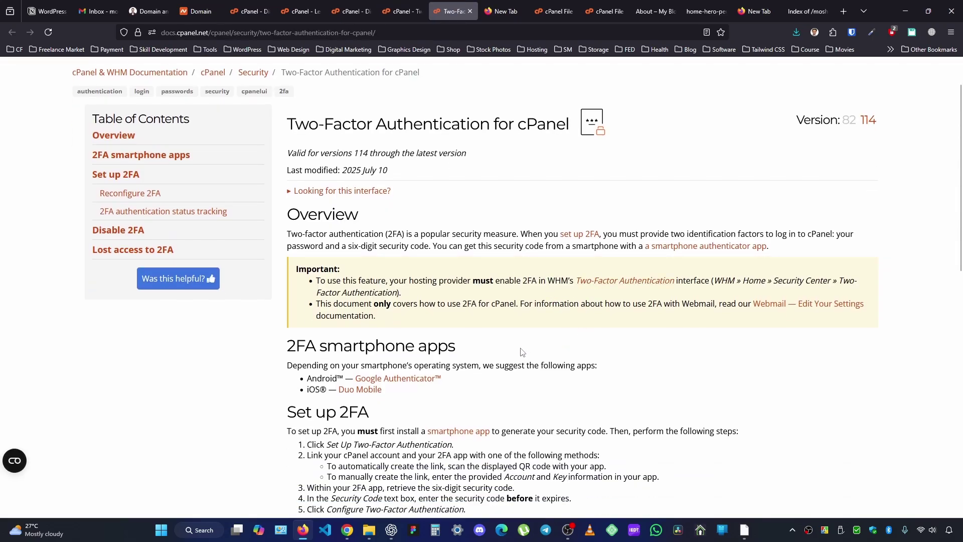
scroll(520, 347, down, 3)
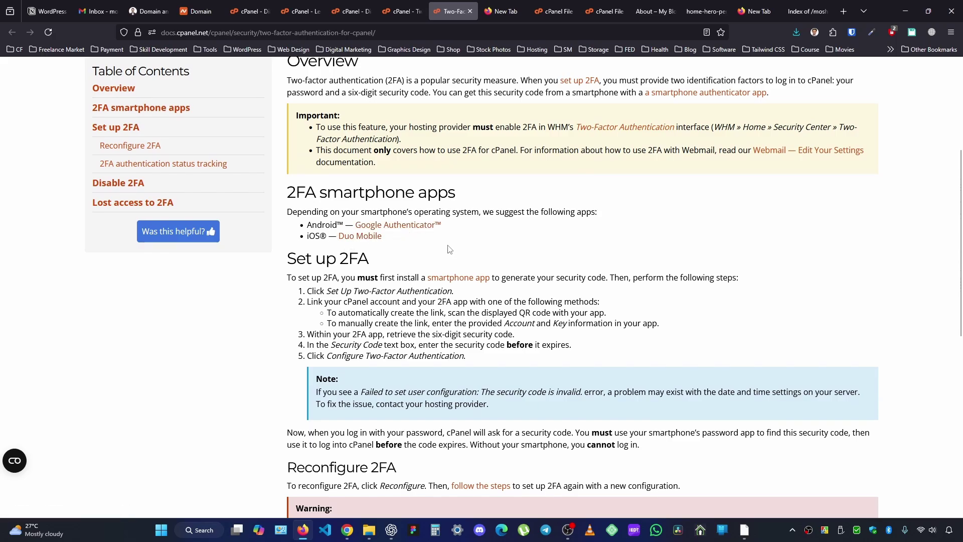
Return from the 2FA documentation to the cPanel two-factor setup page and examine its QR code and manual account and key details
scroll(335, 252, up, 1)
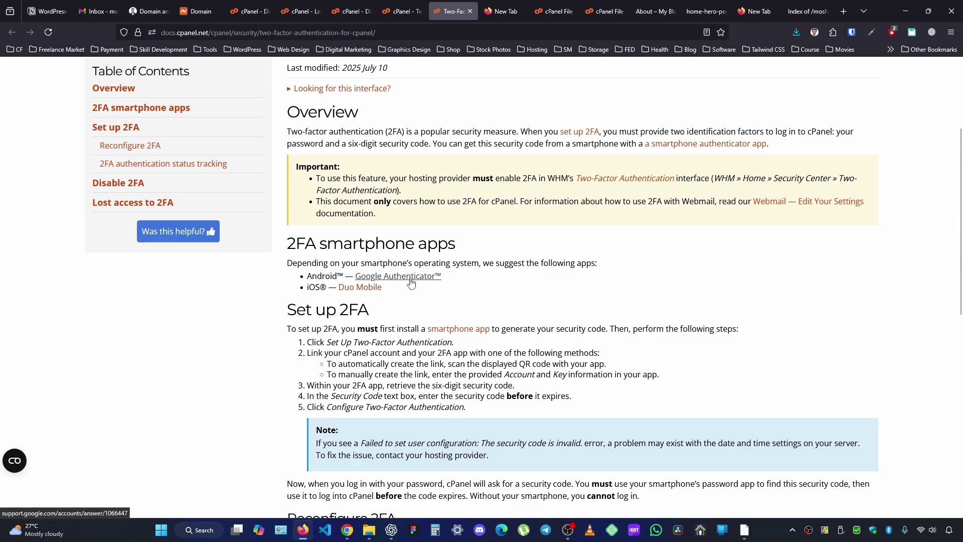
click(402, 11)
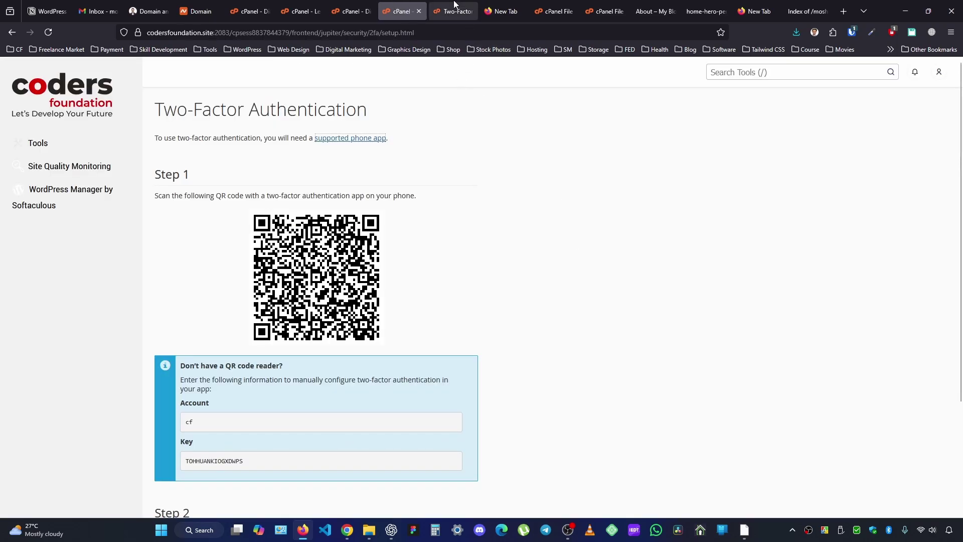
click(455, 8)
click(402, 11)
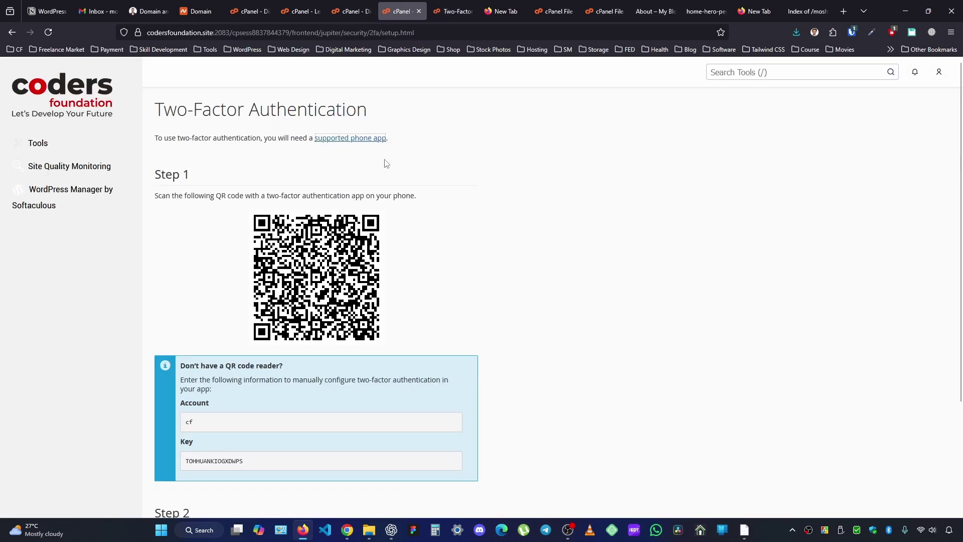
scroll(409, 281, down, 2)
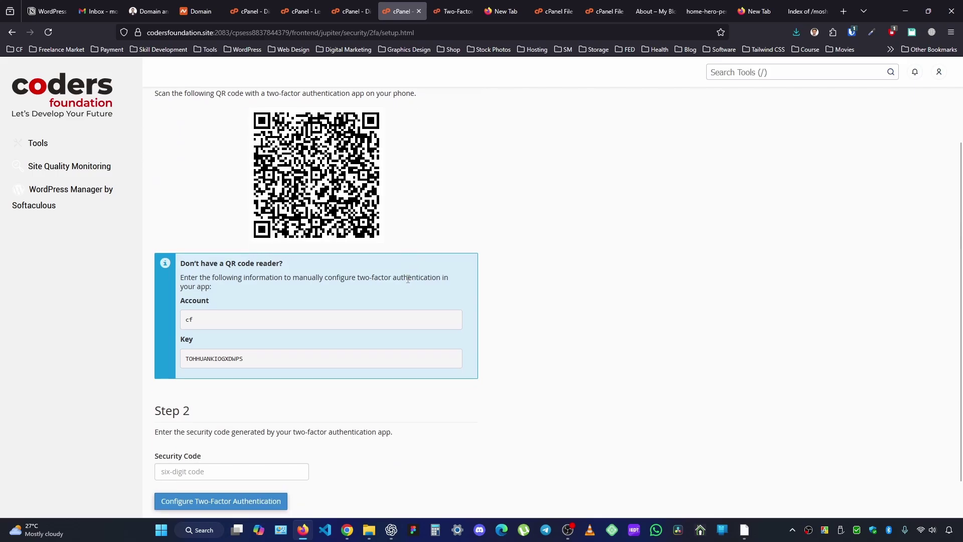
scroll(403, 282, up, 2)
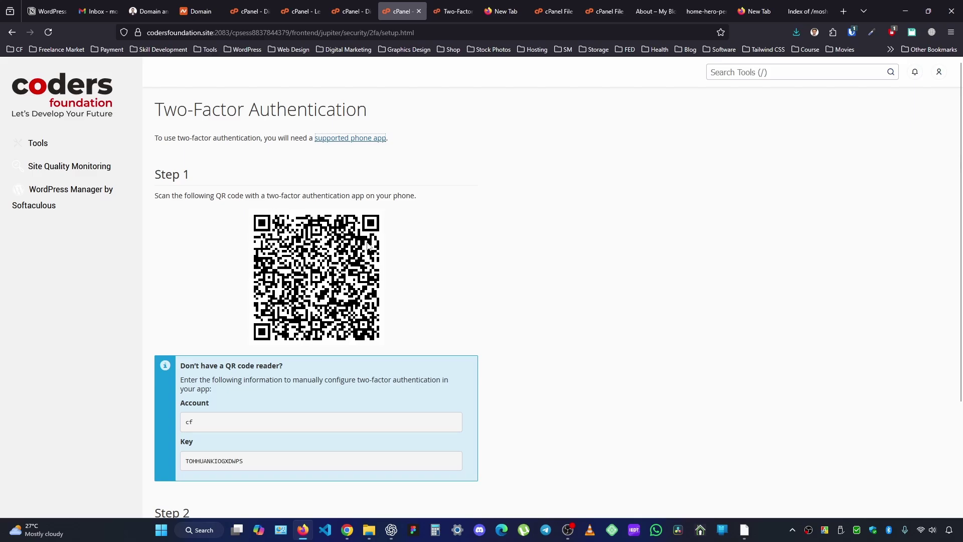
scroll(178, 288, down, 3)
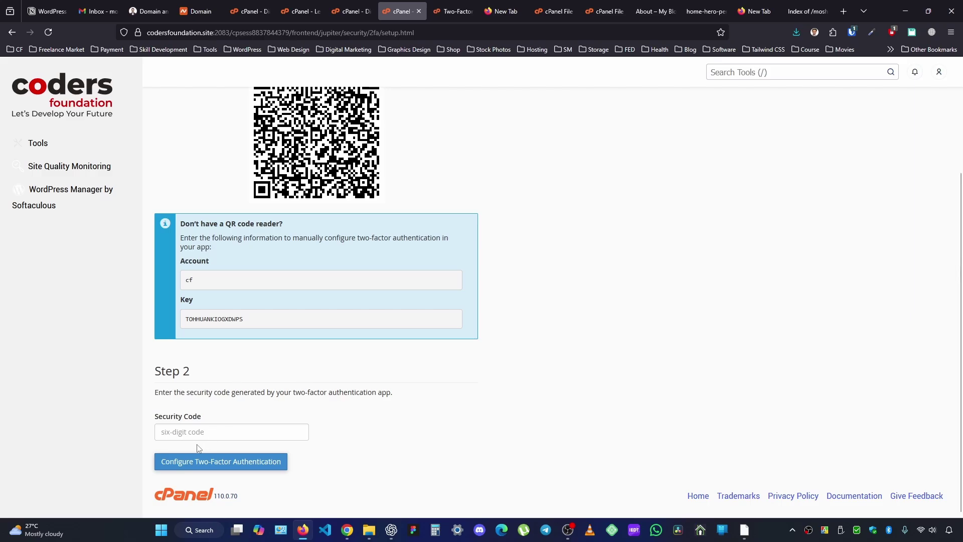
Activate the Security Code field in Step 2 and review both setup steps, from the QR code to the configuration option
click(186, 432)
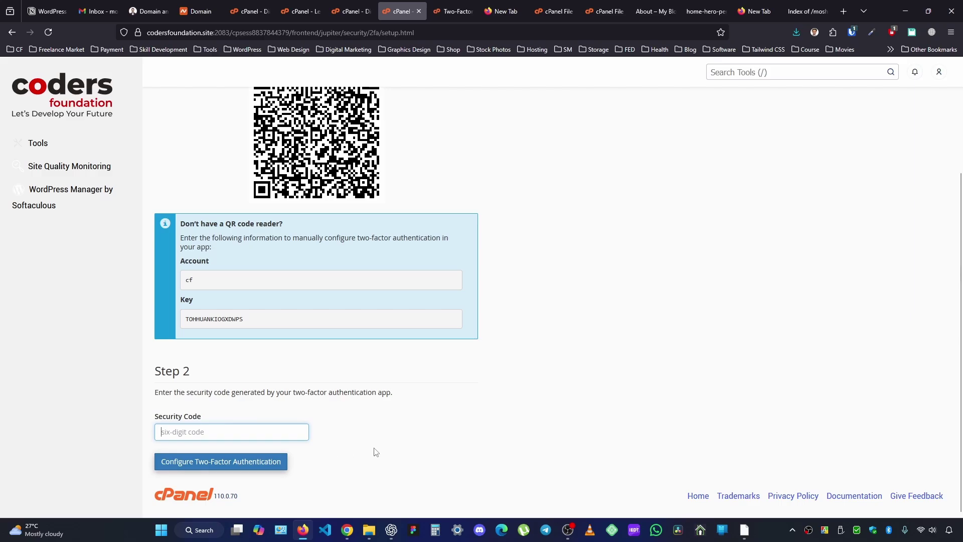
scroll(384, 442, up, 1)
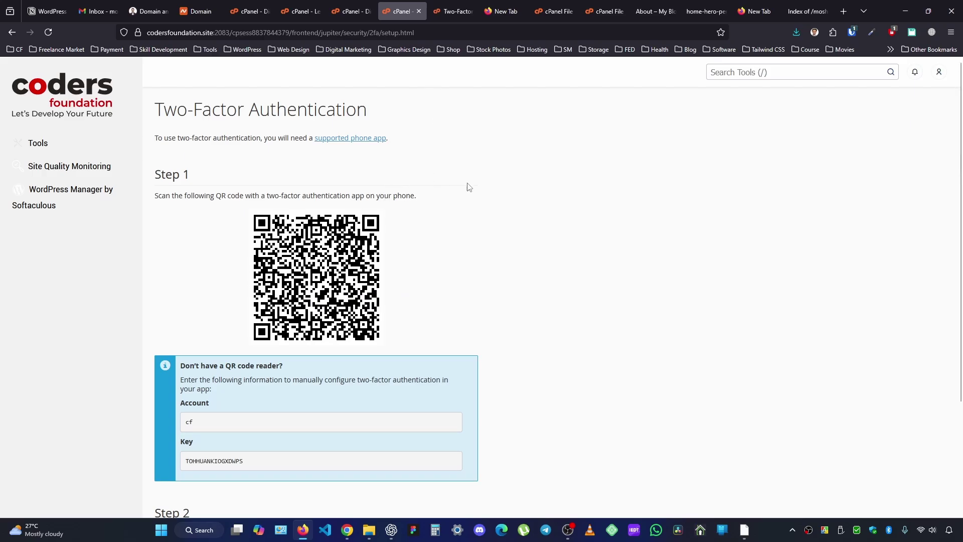
scroll(469, 187, down, 3)
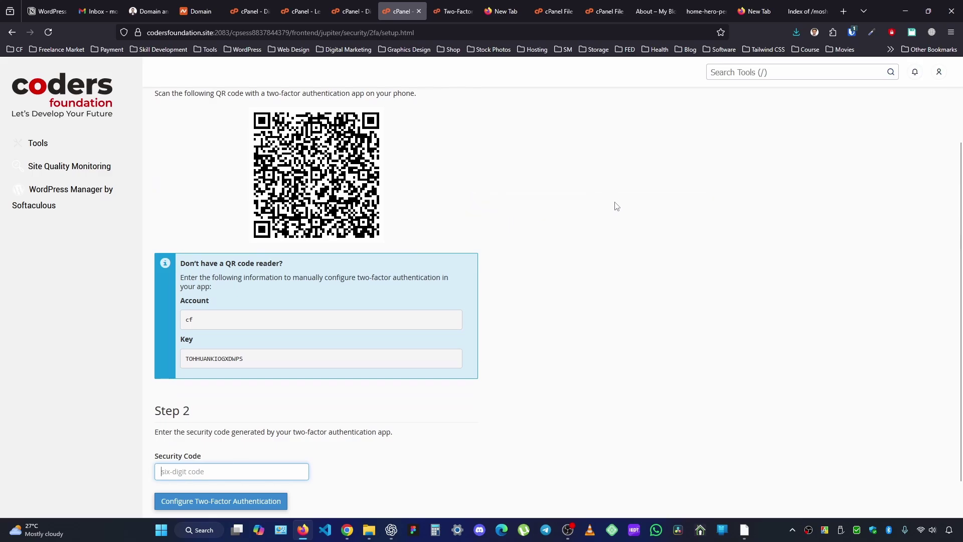
scroll(613, 206, down, 1)
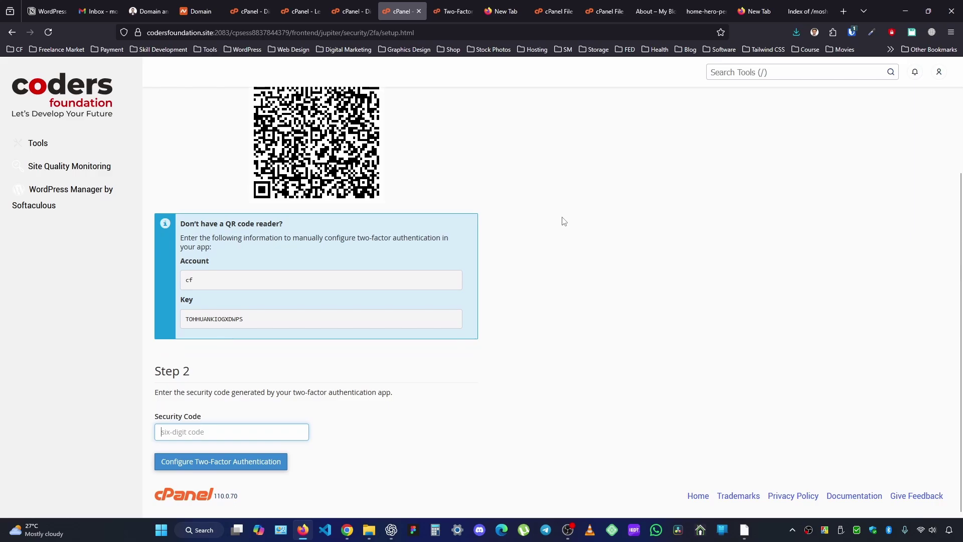
scroll(564, 221, up, 3)
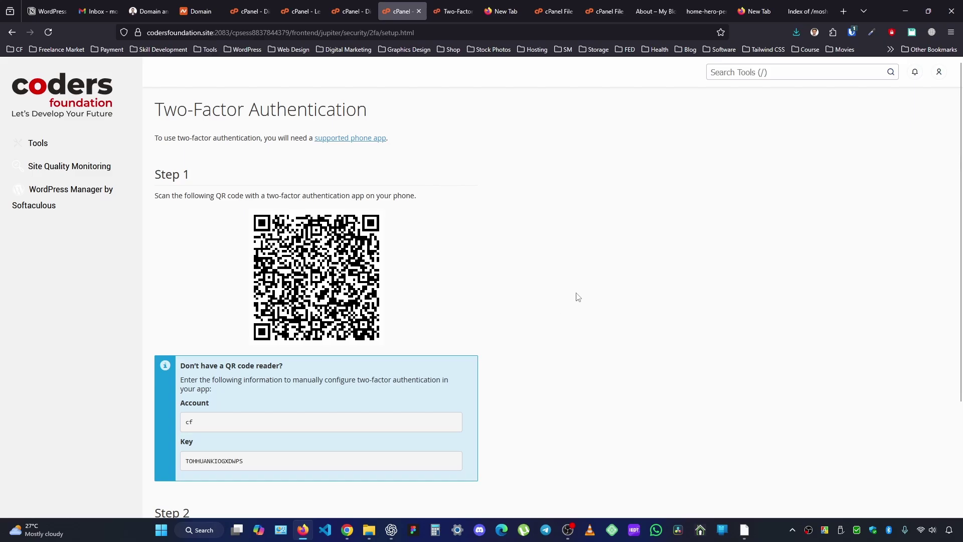
scroll(583, 291, down, 3)
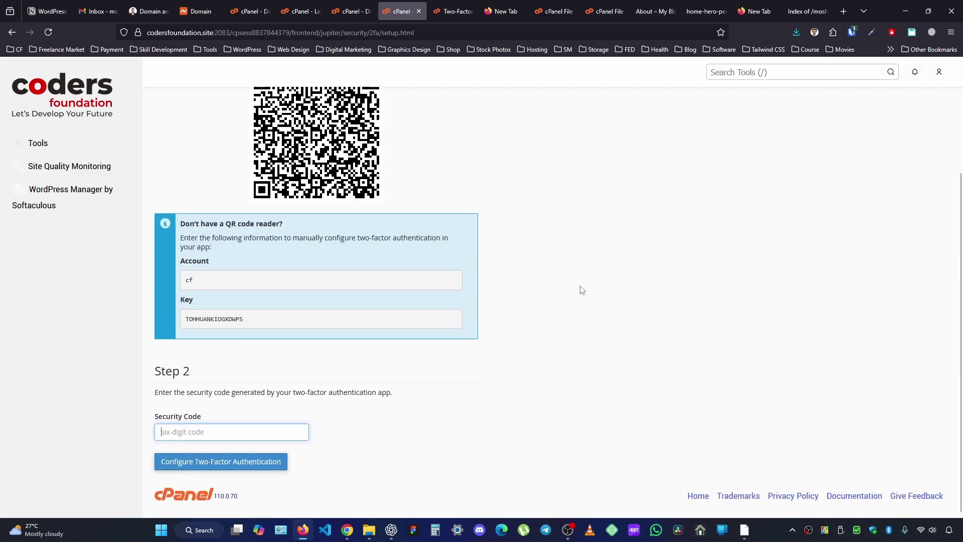